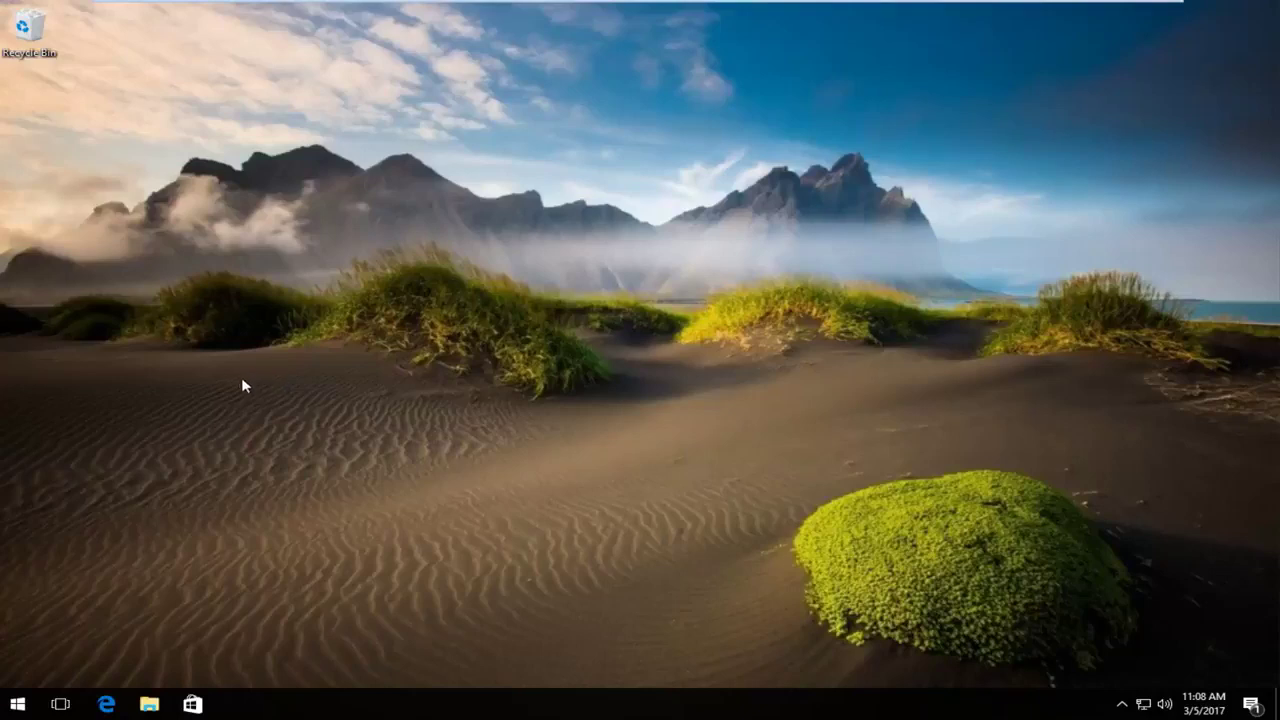
# Open Command Prompt as administrator, allow it to make changes, and move its window toward the centre of the desktop
pyautogui.rightClick(20, 707)
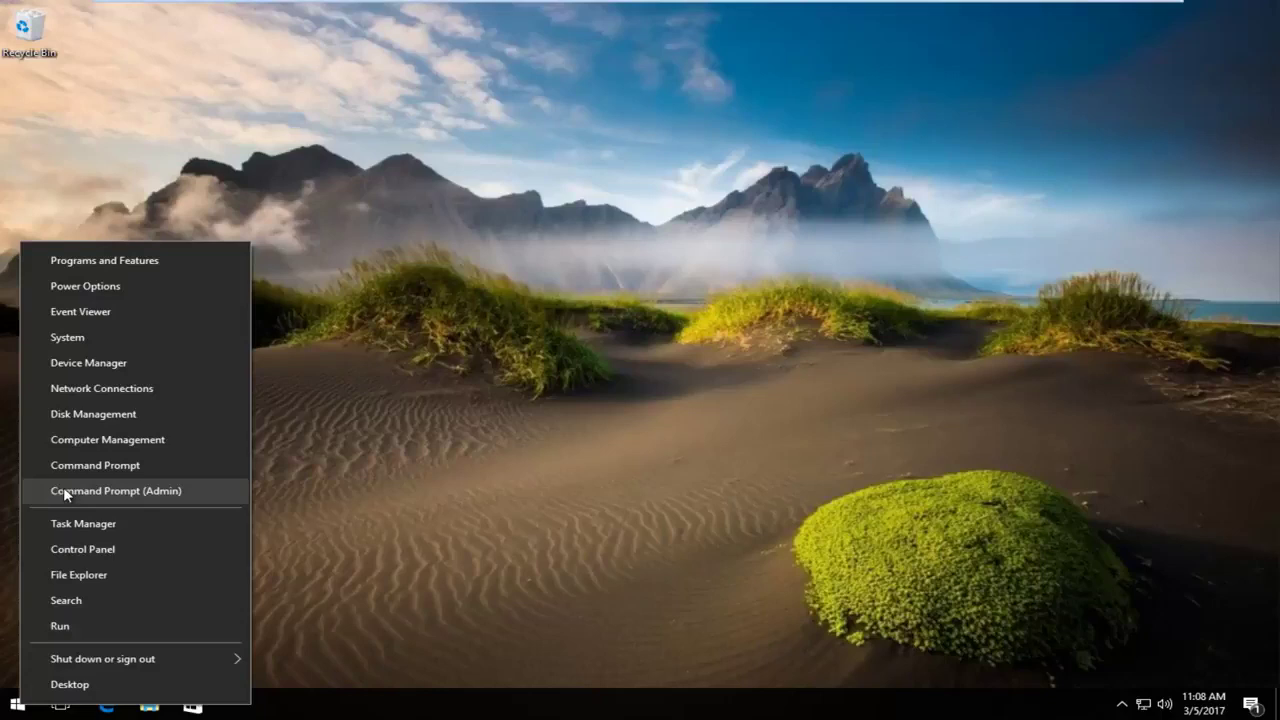
pyautogui.click(121, 490)
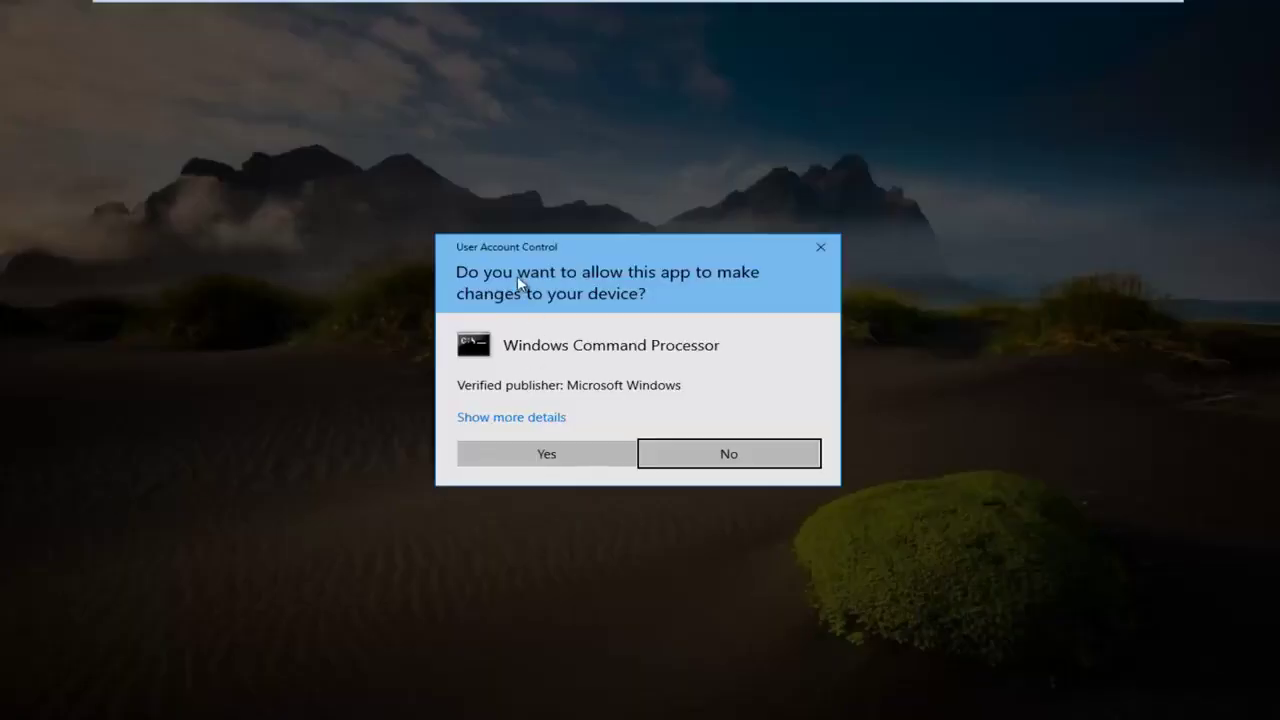
pyautogui.click(488, 453)
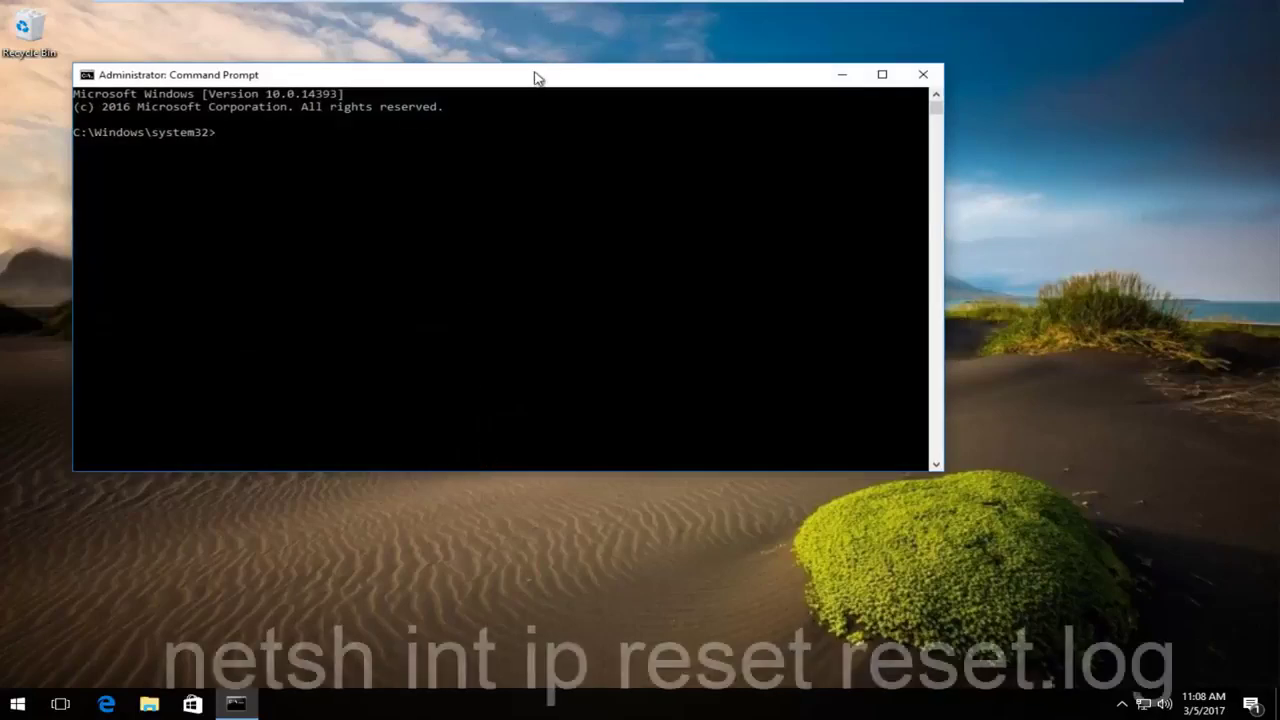
pyautogui.moveTo(534, 77); pyautogui.dragTo(615, 97)
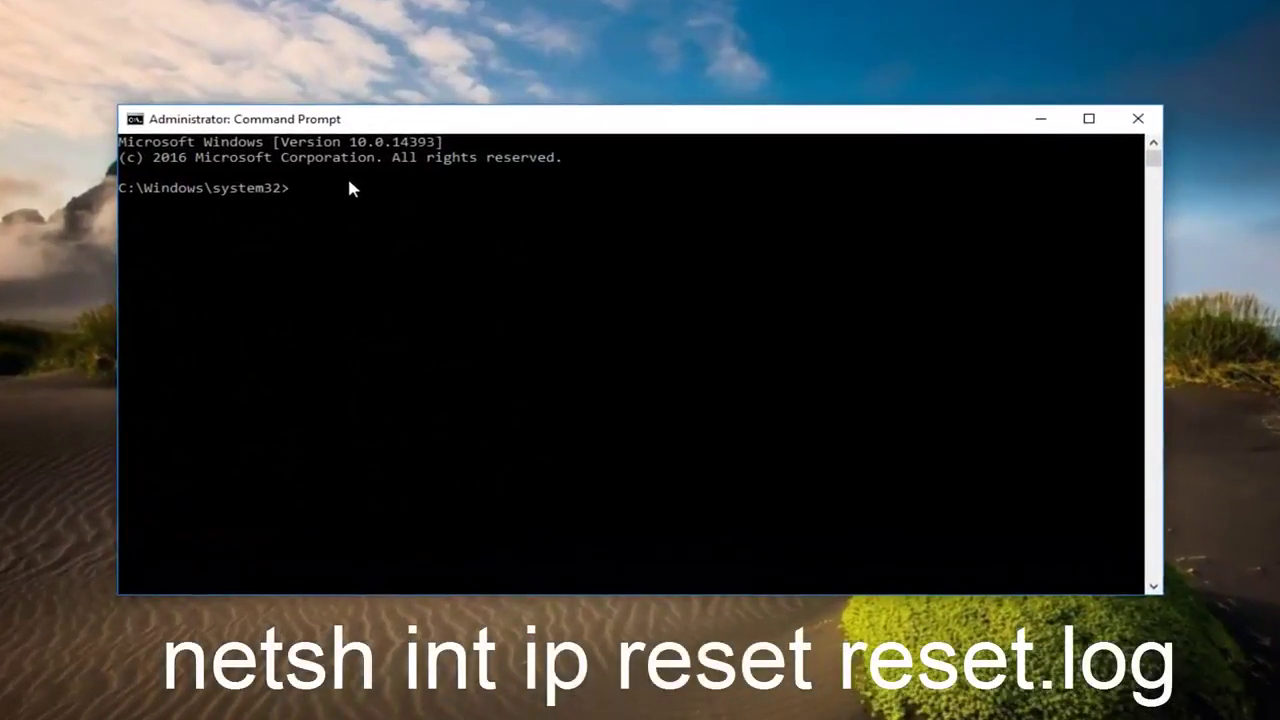
# Run the command netsh int ip reset reset.log, and close the Command Prompt
pyautogui.write('netsh int')
pyautogui.press('BackSpace')
pyautogui.press('BackSpace')
pyautogui.write('nt ip reset')
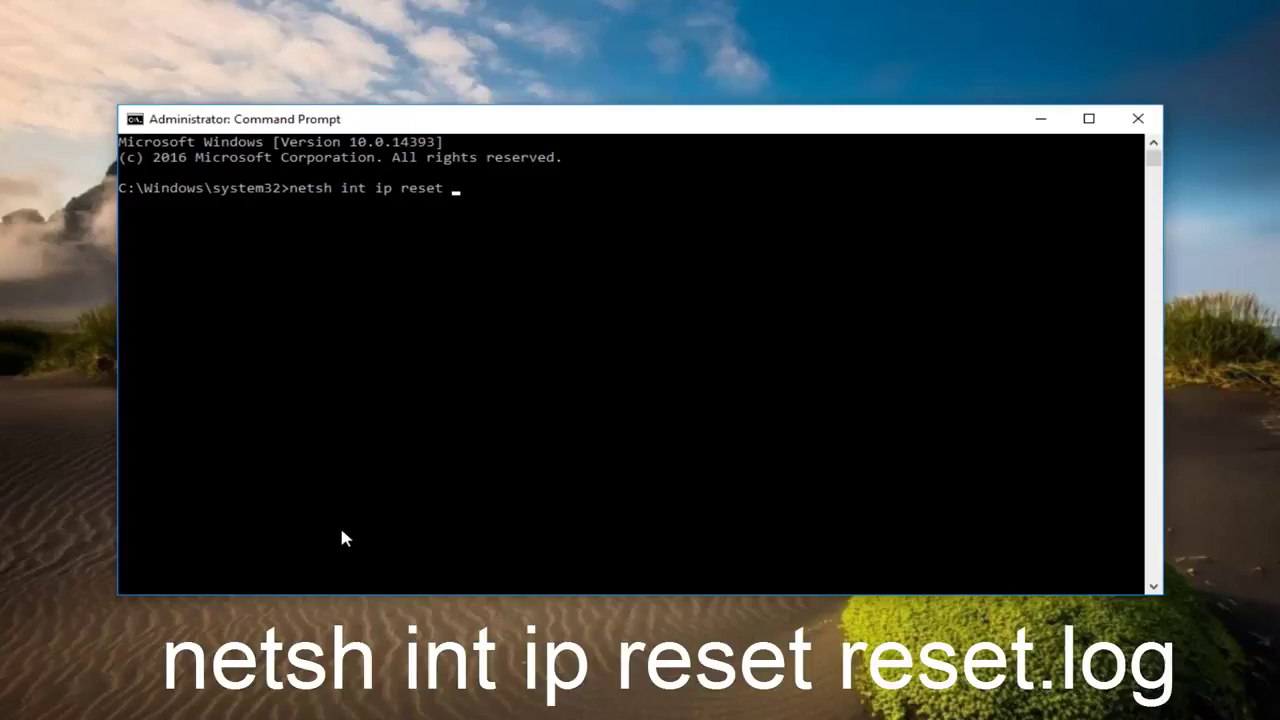
pyautogui.write(' reset.log')
pyautogui.press('Return')
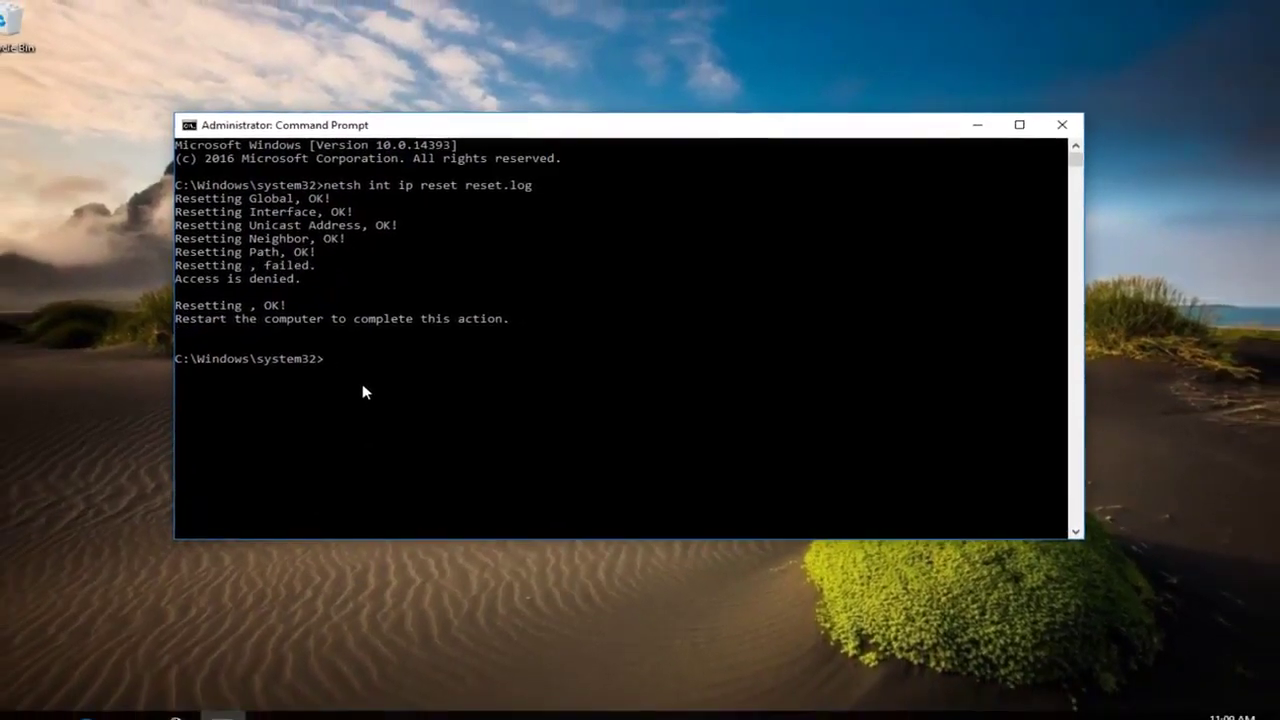
pyautogui.click(1062, 125)
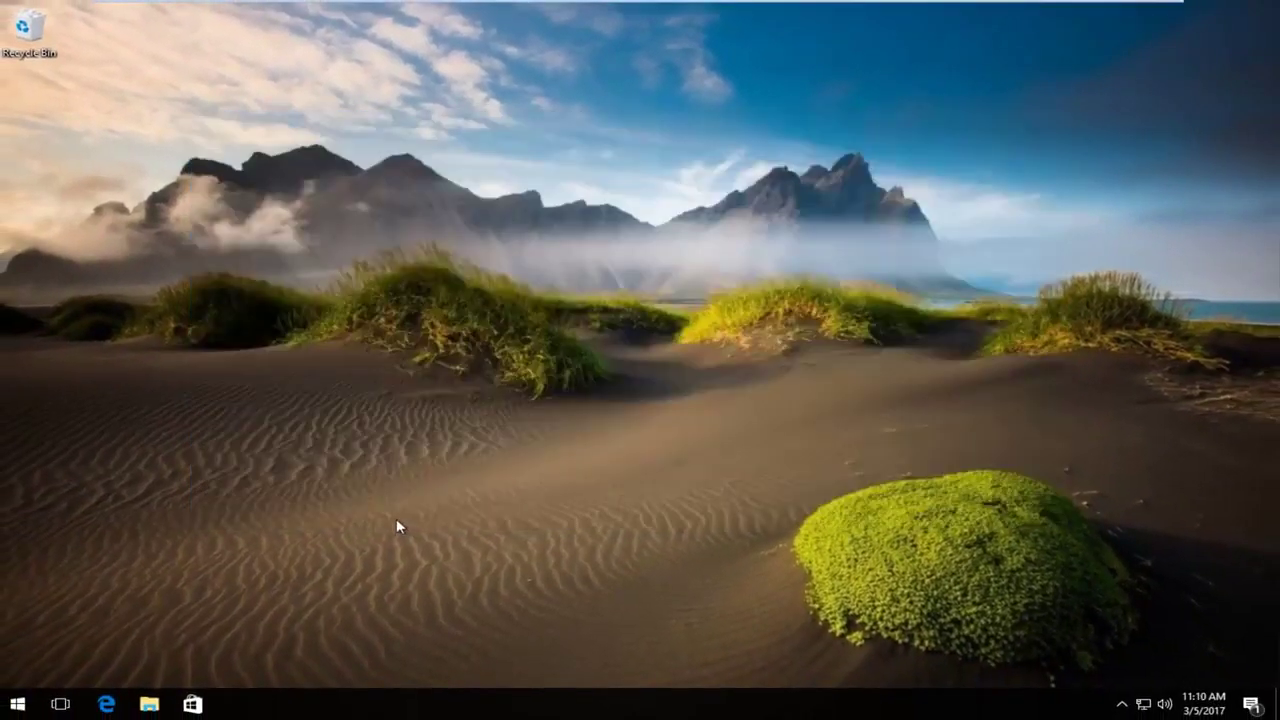
# Search for Network and Sharing Center, open it, and go to its list of network troubleshooters
pyautogui.click(18, 705)
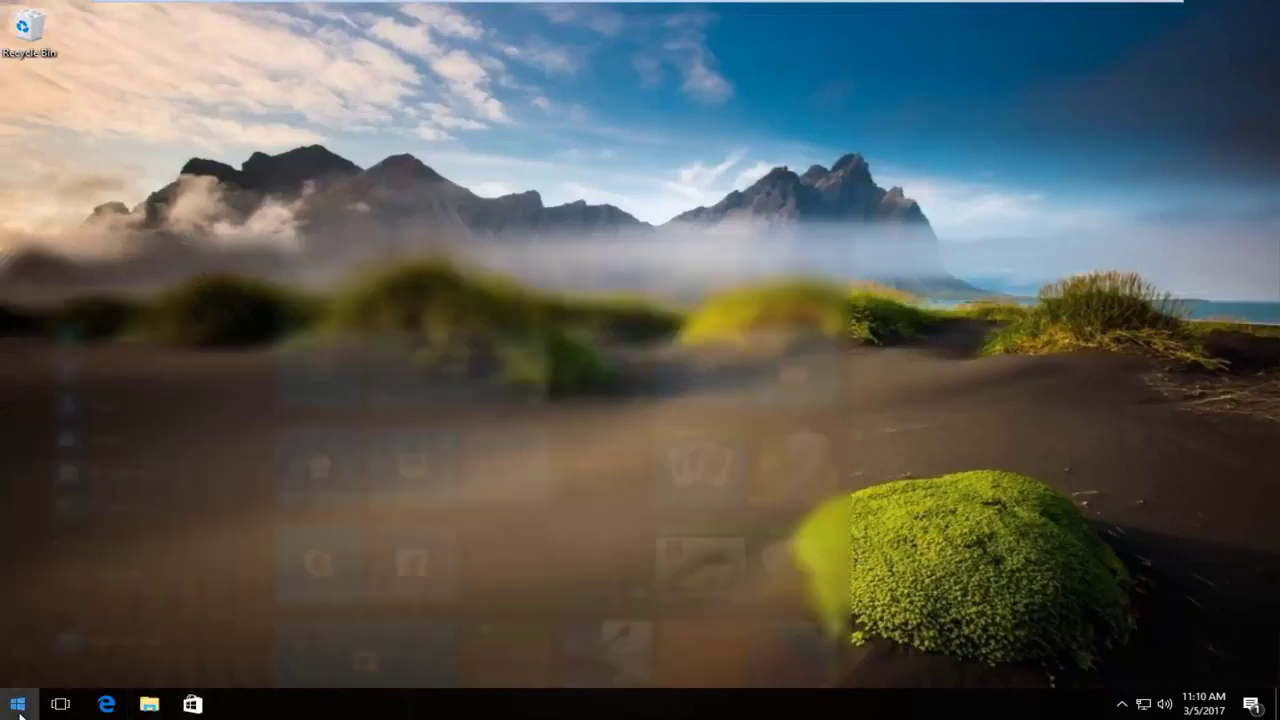
pyautogui.write('network an')
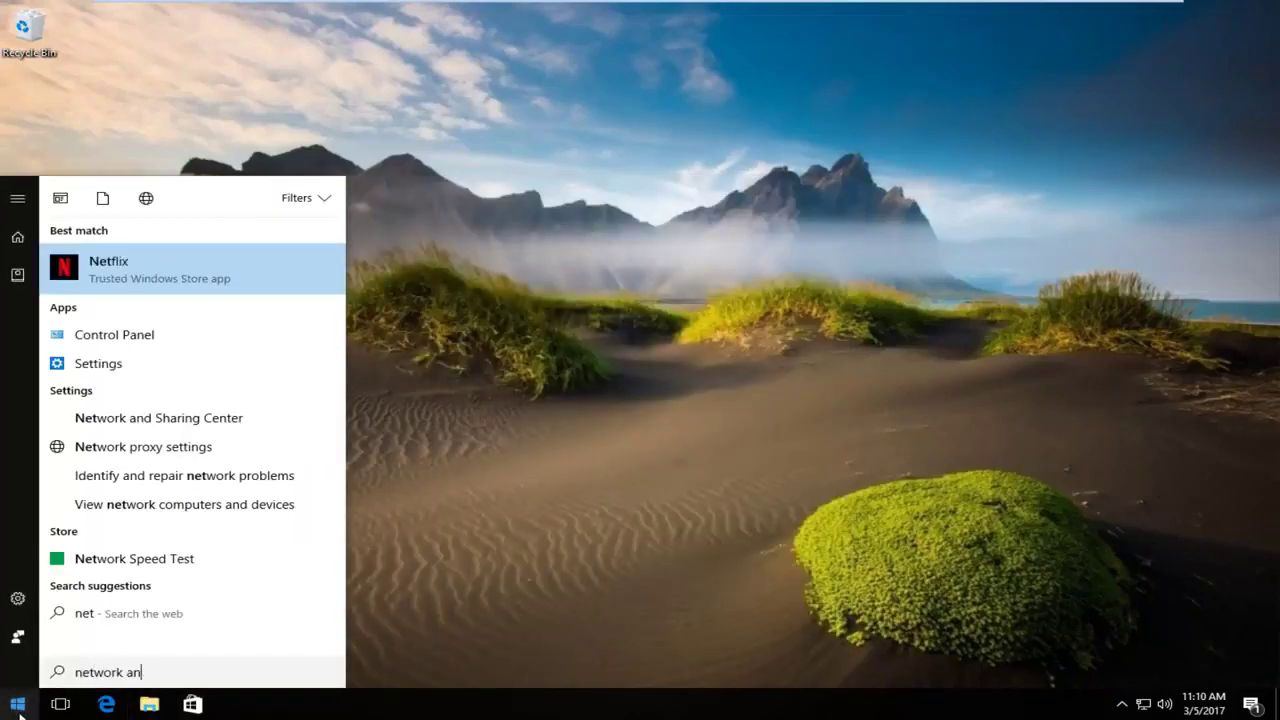
pyautogui.write('d shari')
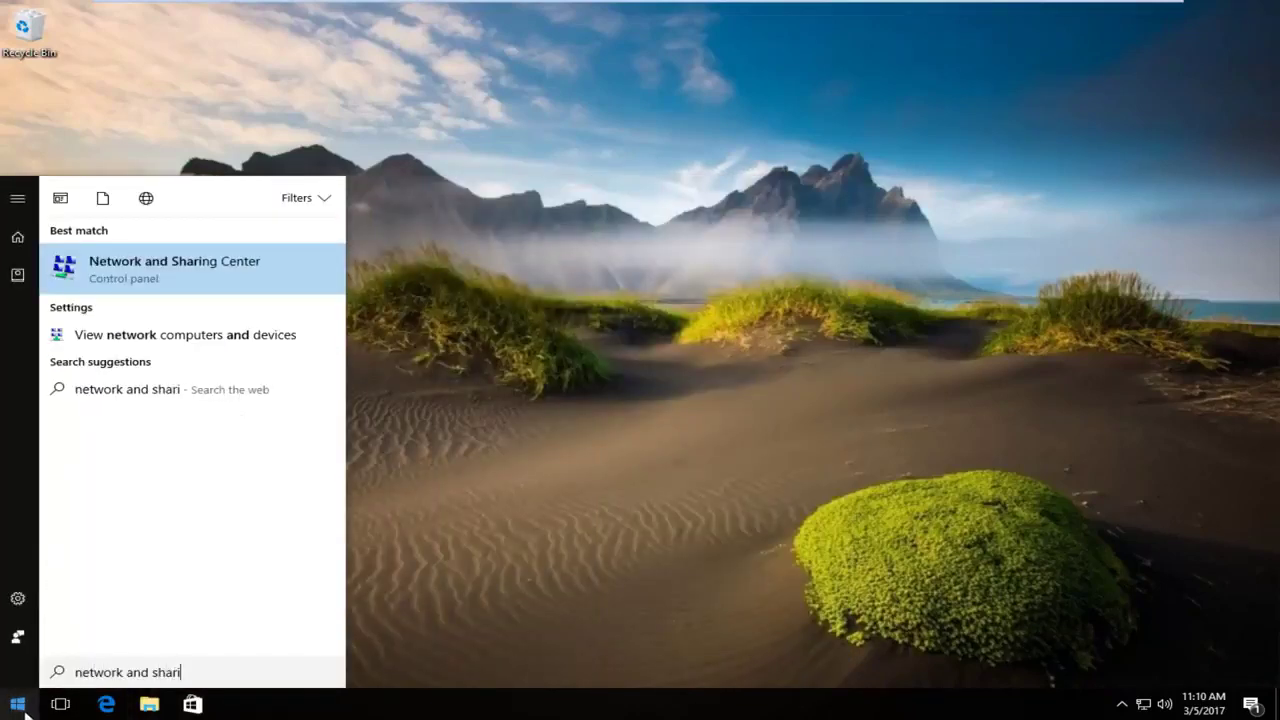
pyautogui.click(112, 278)
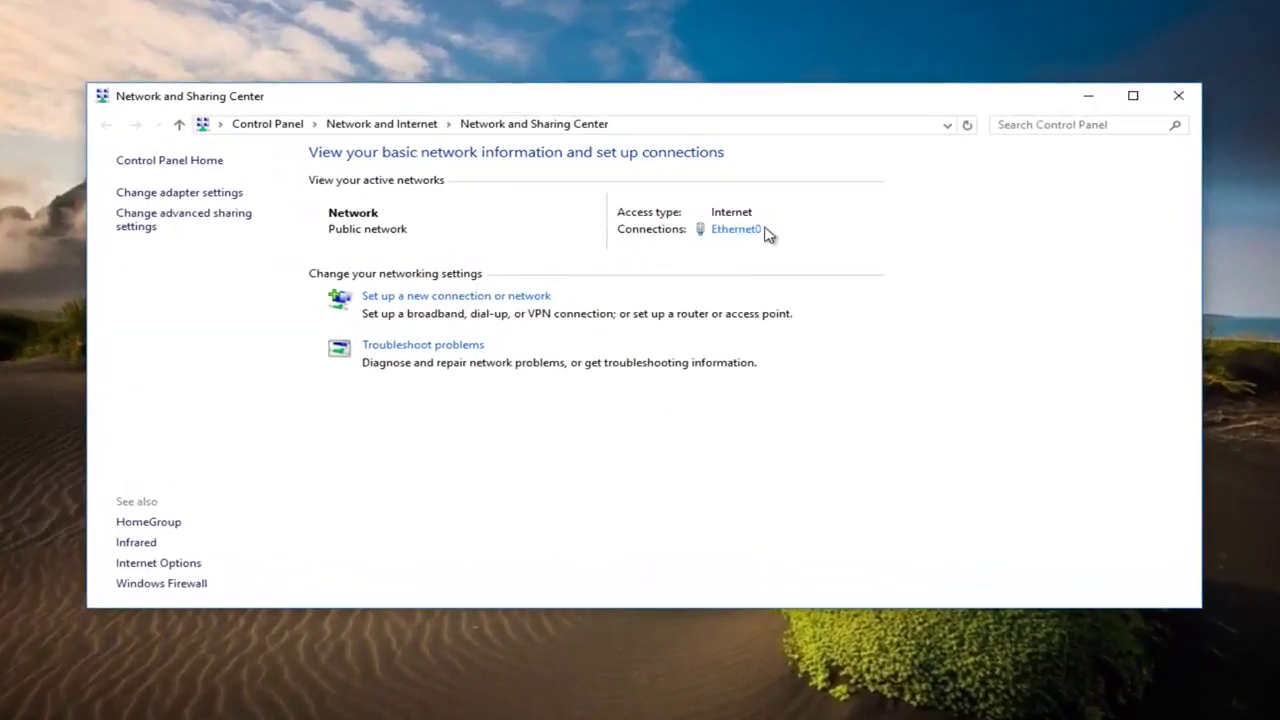
pyautogui.click(410, 352)
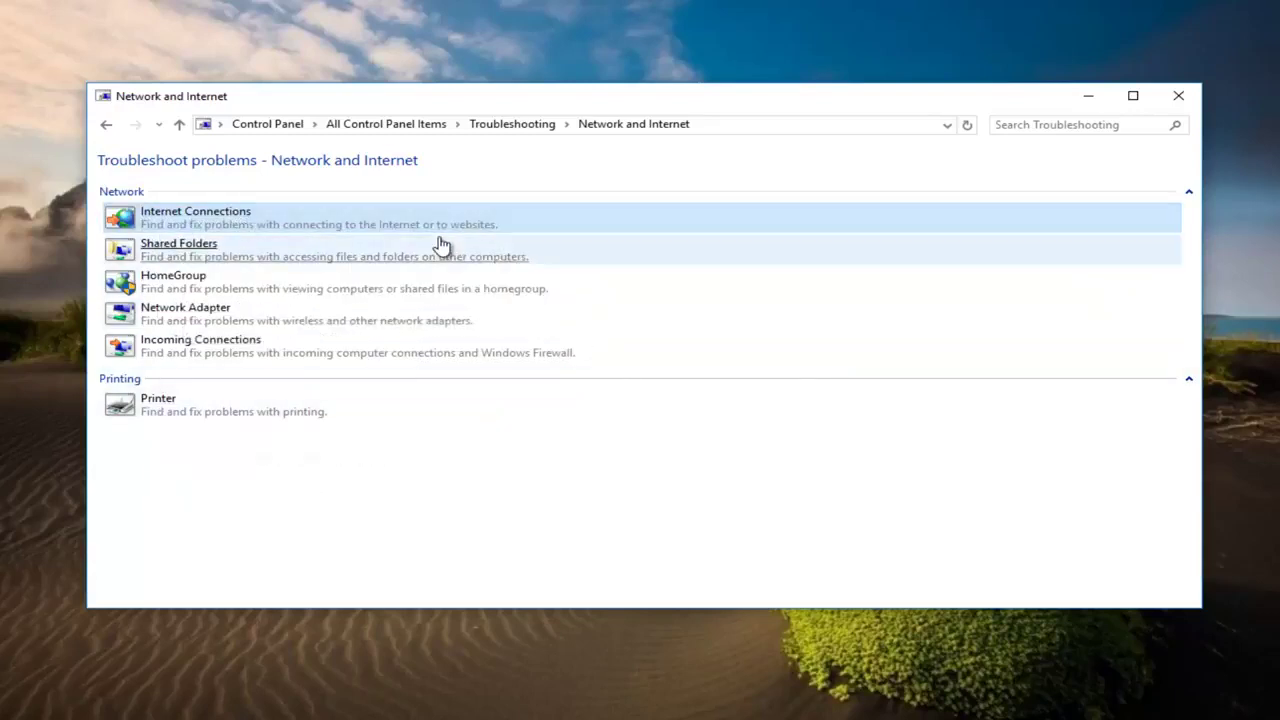
# Run the Internet Connections troubleshooter on the connection to the Internet, and close it when it finishes
pyautogui.click(268, 226)
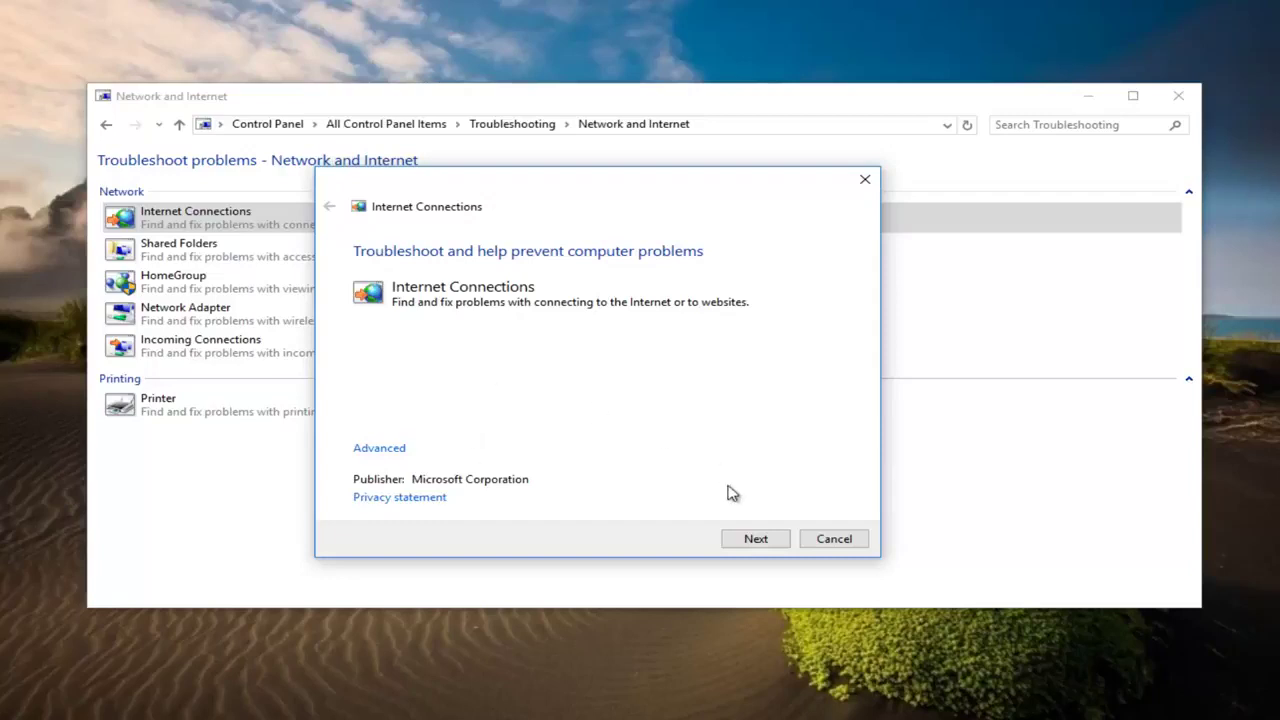
pyautogui.click(745, 538)
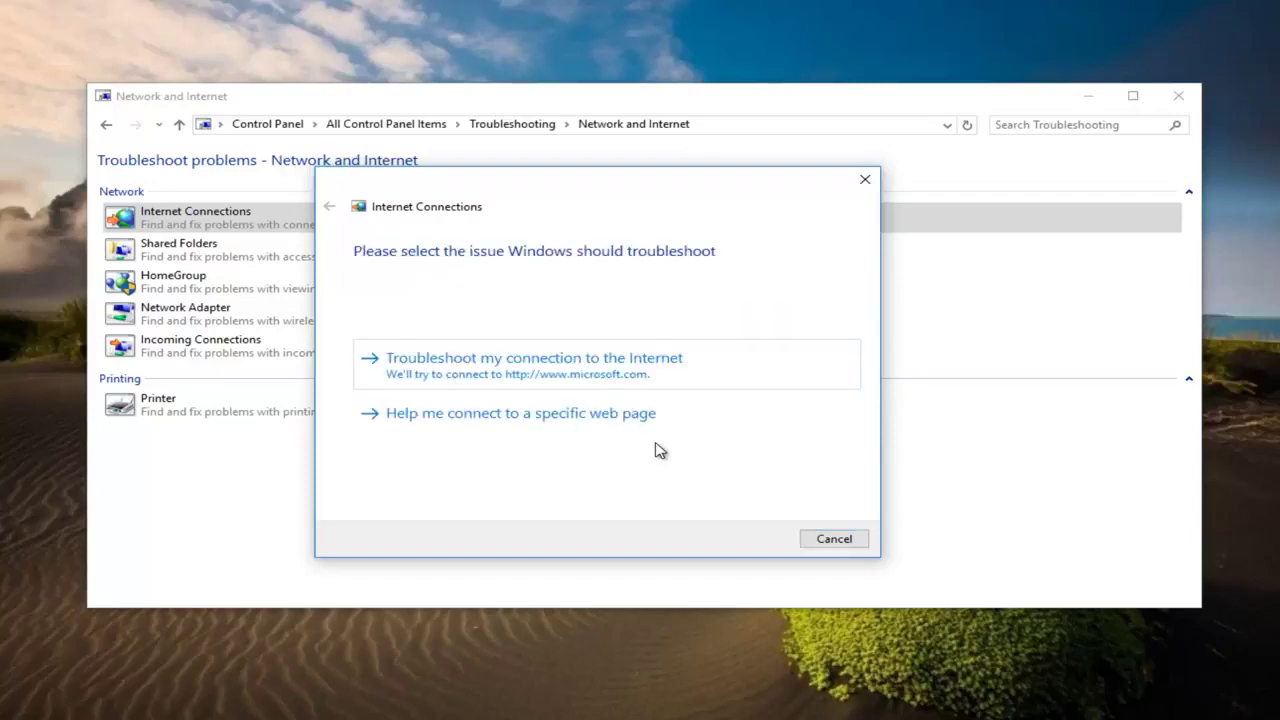
pyautogui.click(496, 369)
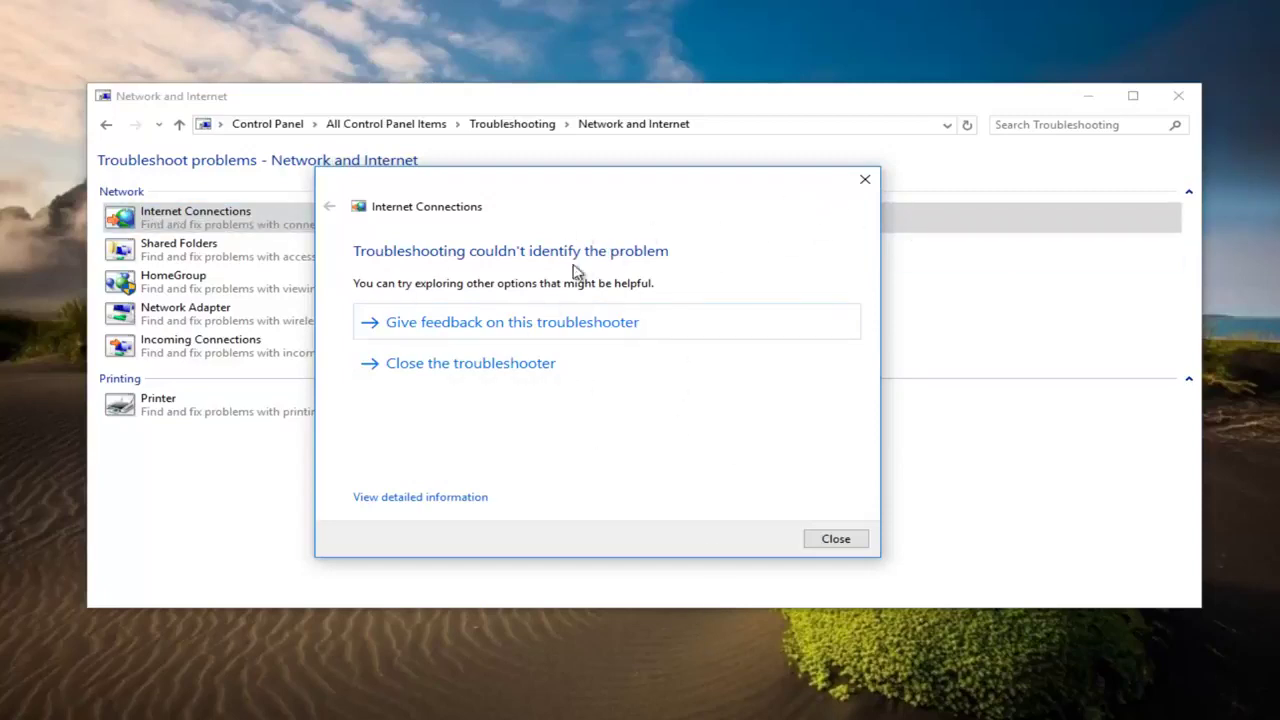
pyautogui.click(864, 183)
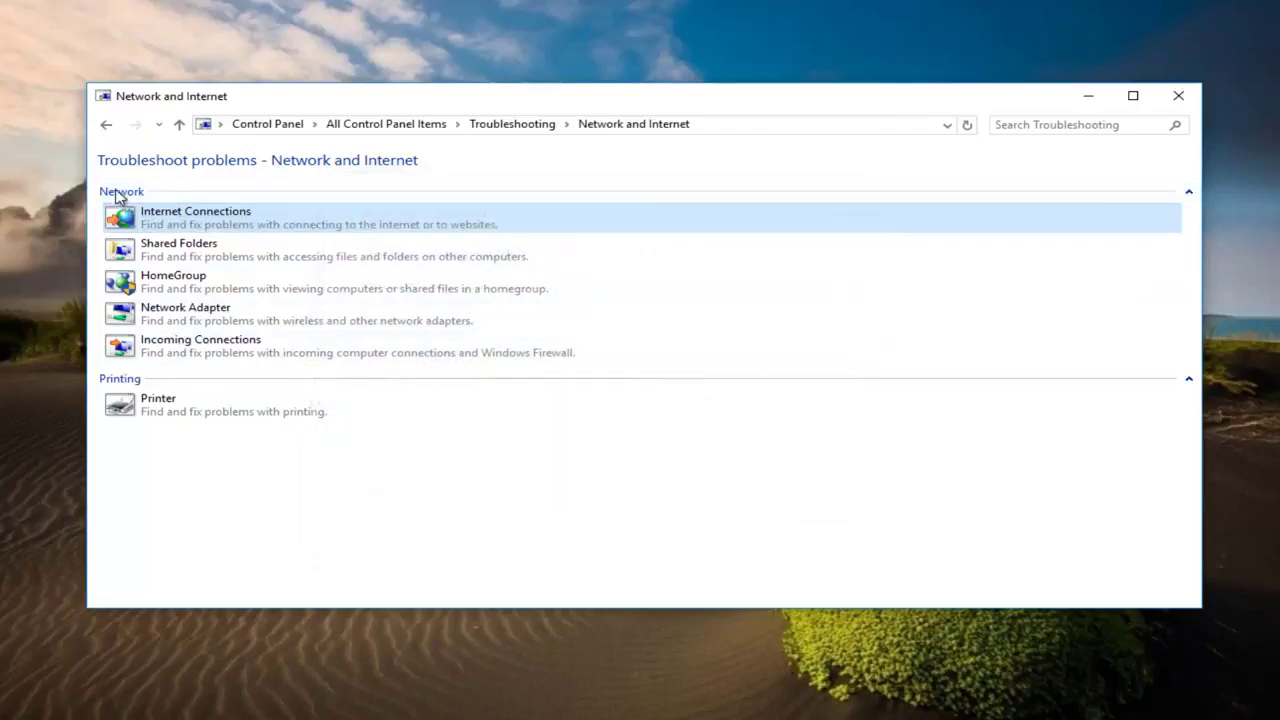
# Run the Network Adapter troubleshooter, and close it along with the Network and Internet window
pyautogui.click(205, 319)
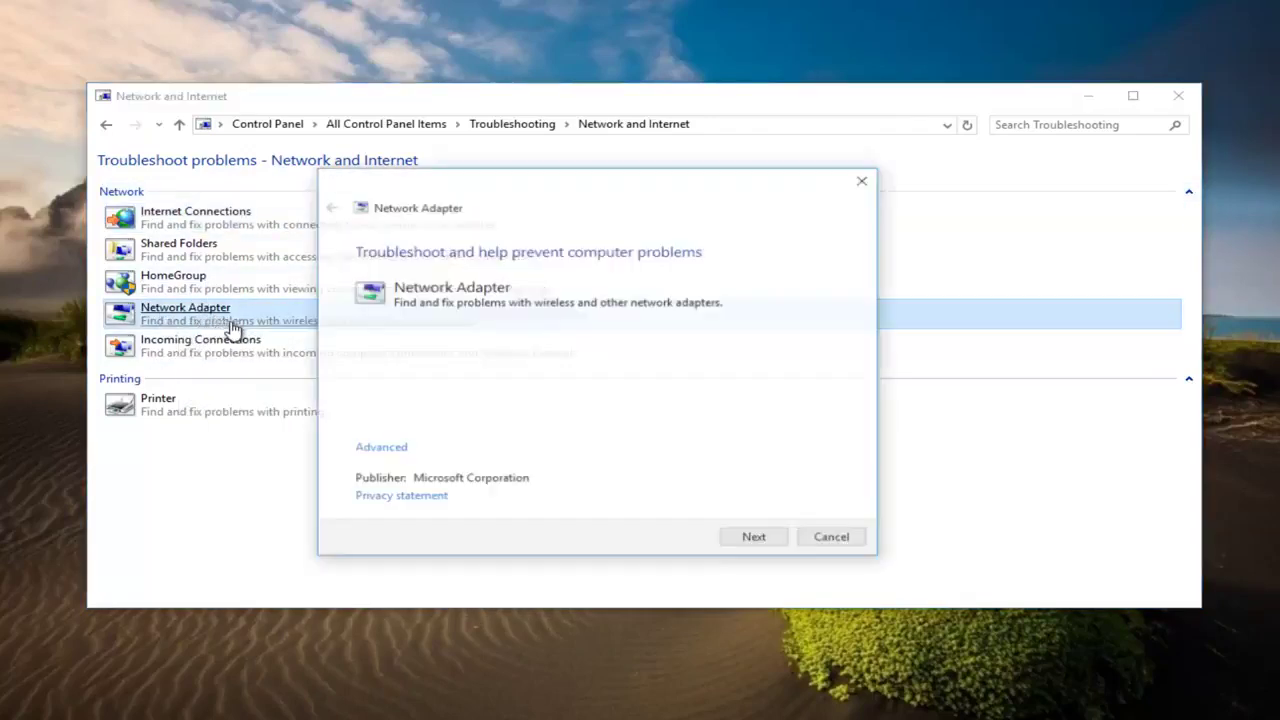
pyautogui.click(748, 538)
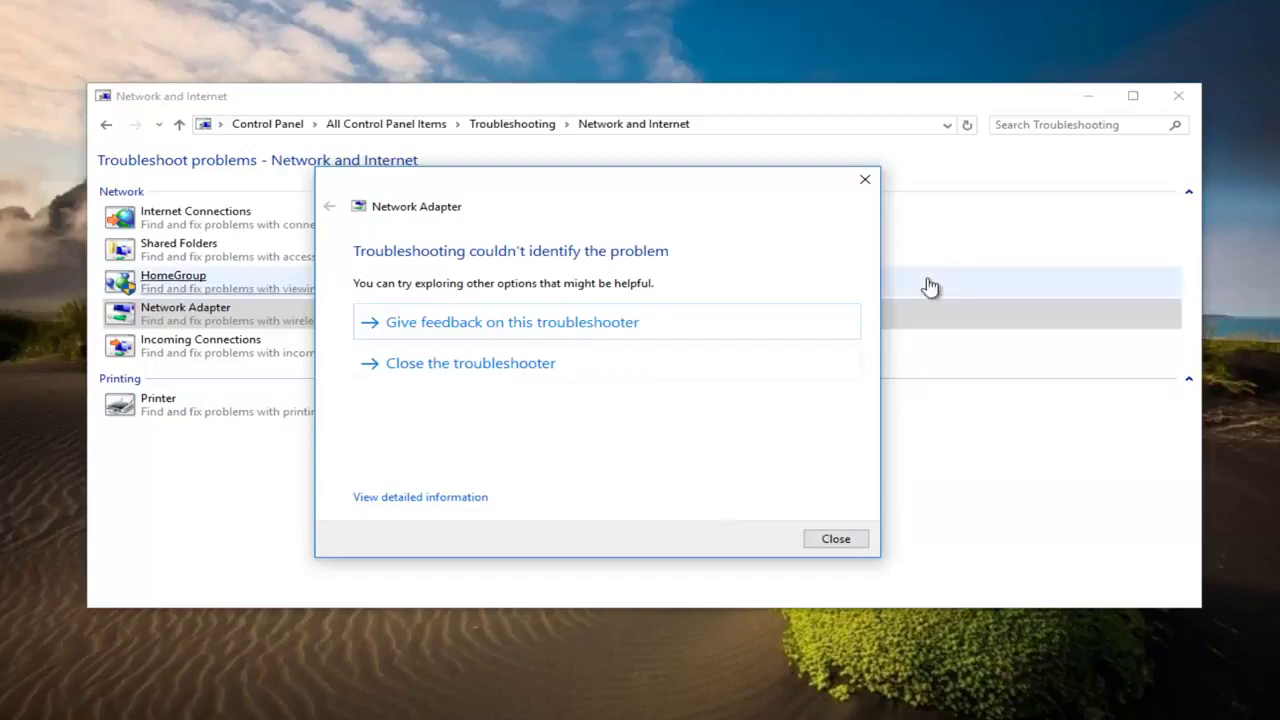
pyautogui.click(865, 180)
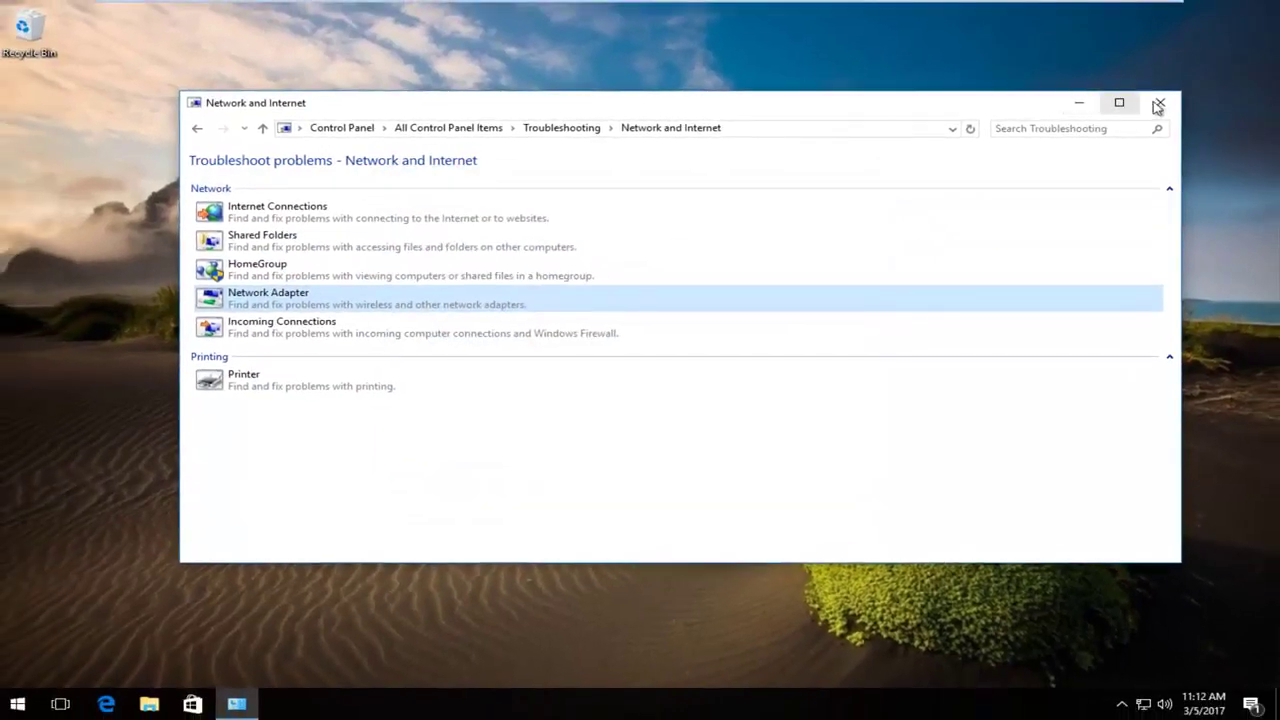
pyautogui.click(1161, 106)
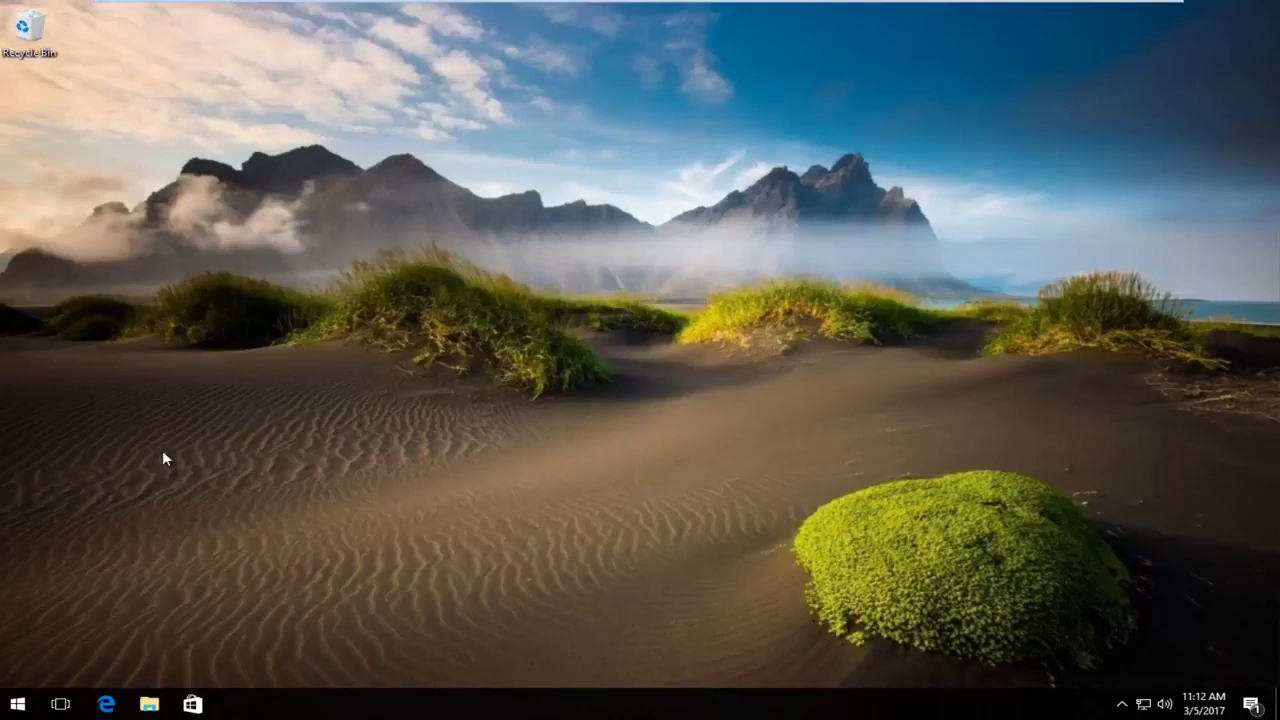
# Search for network connections and open the Control Panel page that shows the computer's network adapters
pyautogui.click(34, 702)
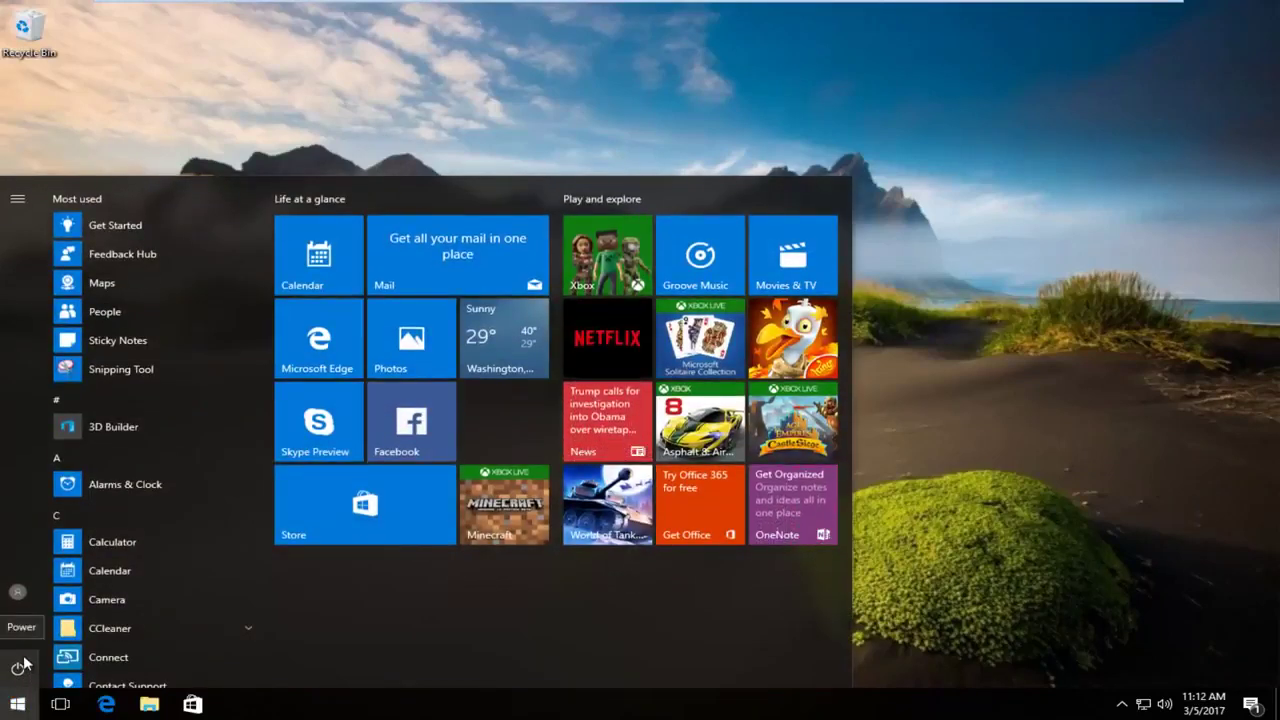
pyautogui.write('network connectio')
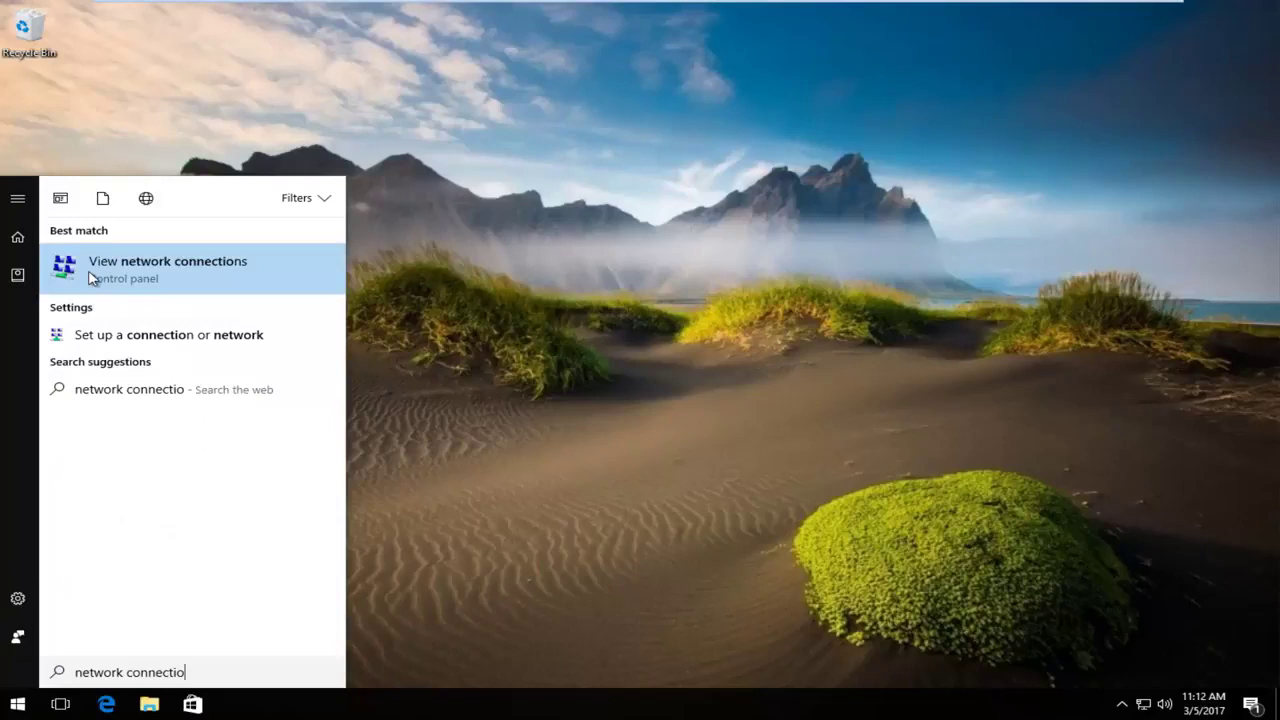
pyautogui.click(127, 282)
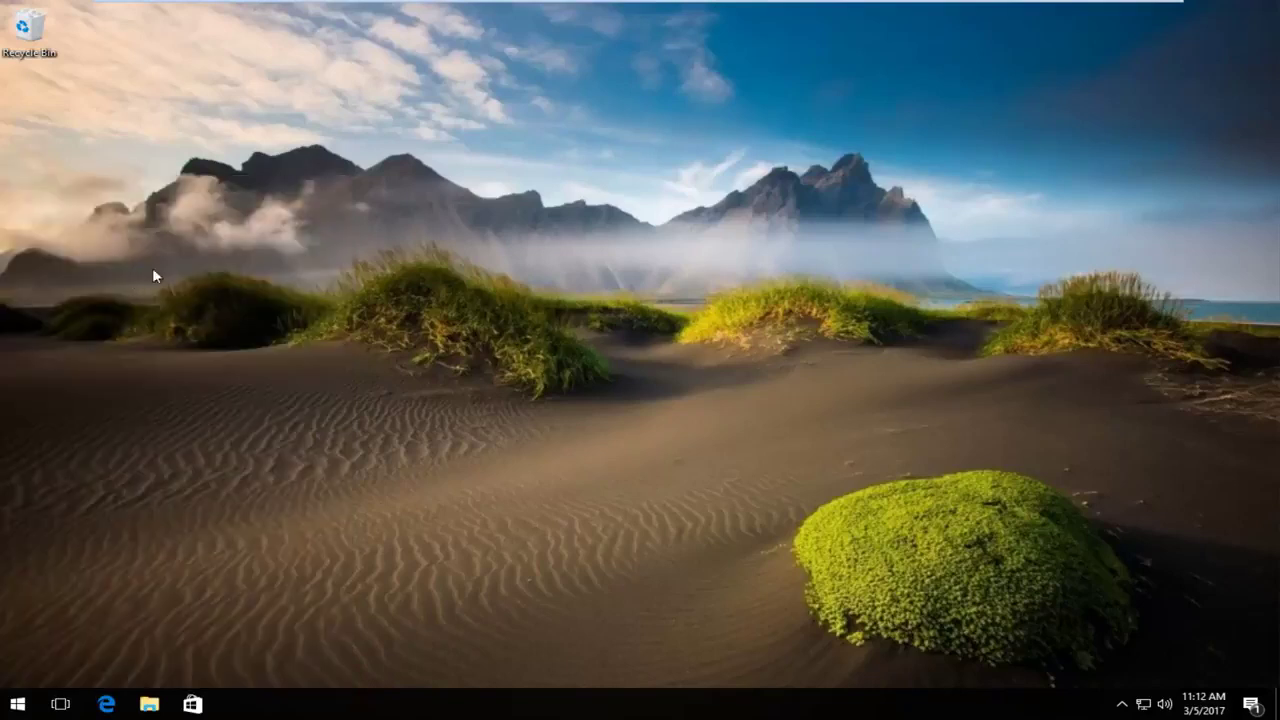
pyautogui.click(290, 200)
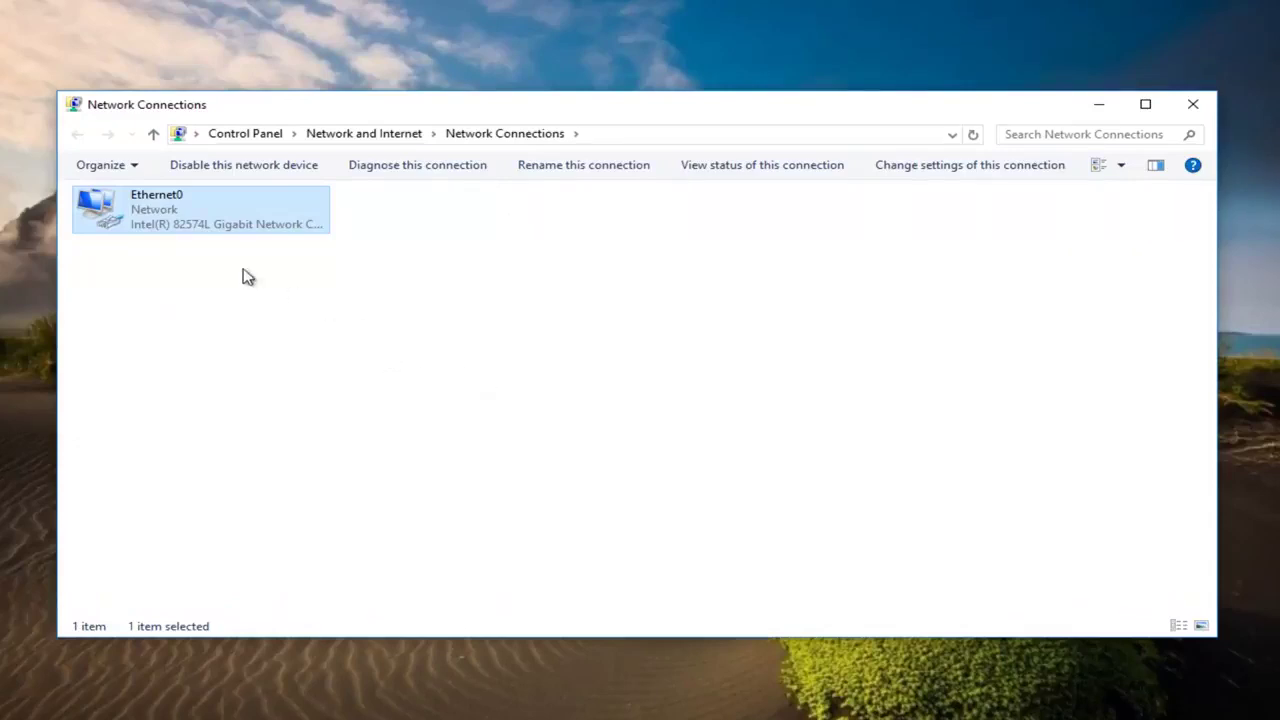
pyautogui.click(333, 287)
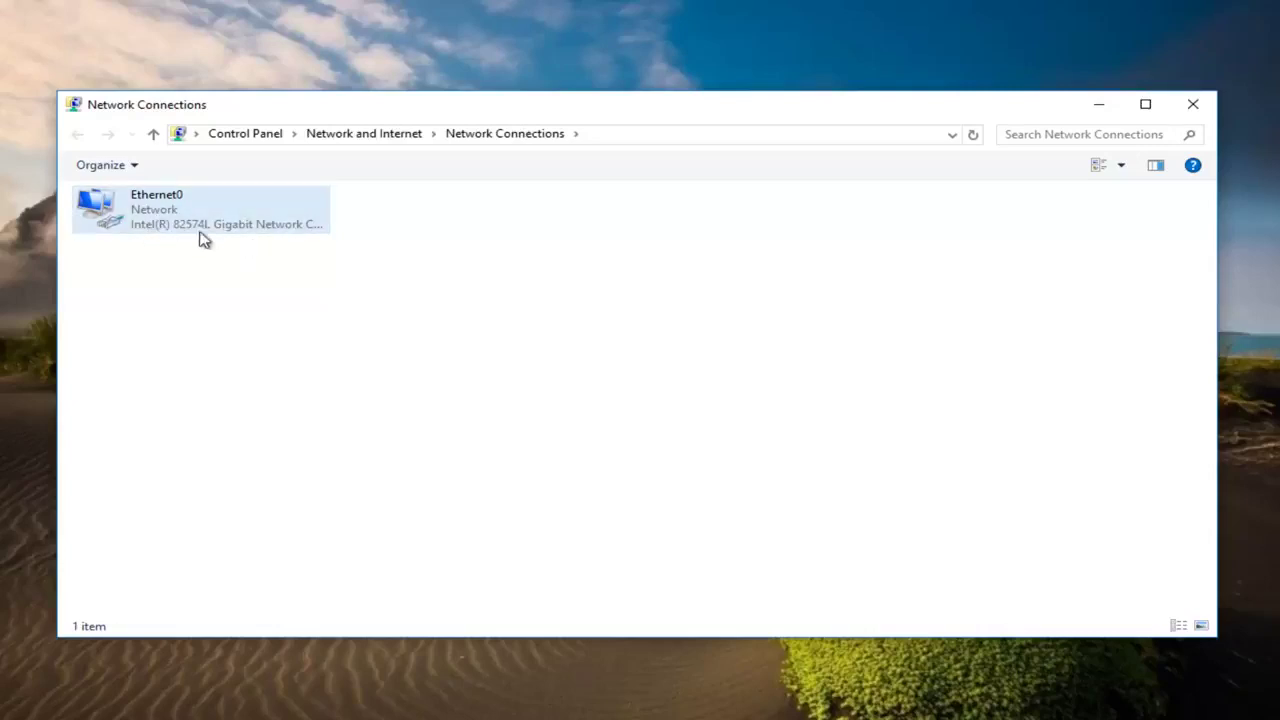
# Disable the Ethernet0 adapter and enable it again
pyautogui.rightClick(152, 215)
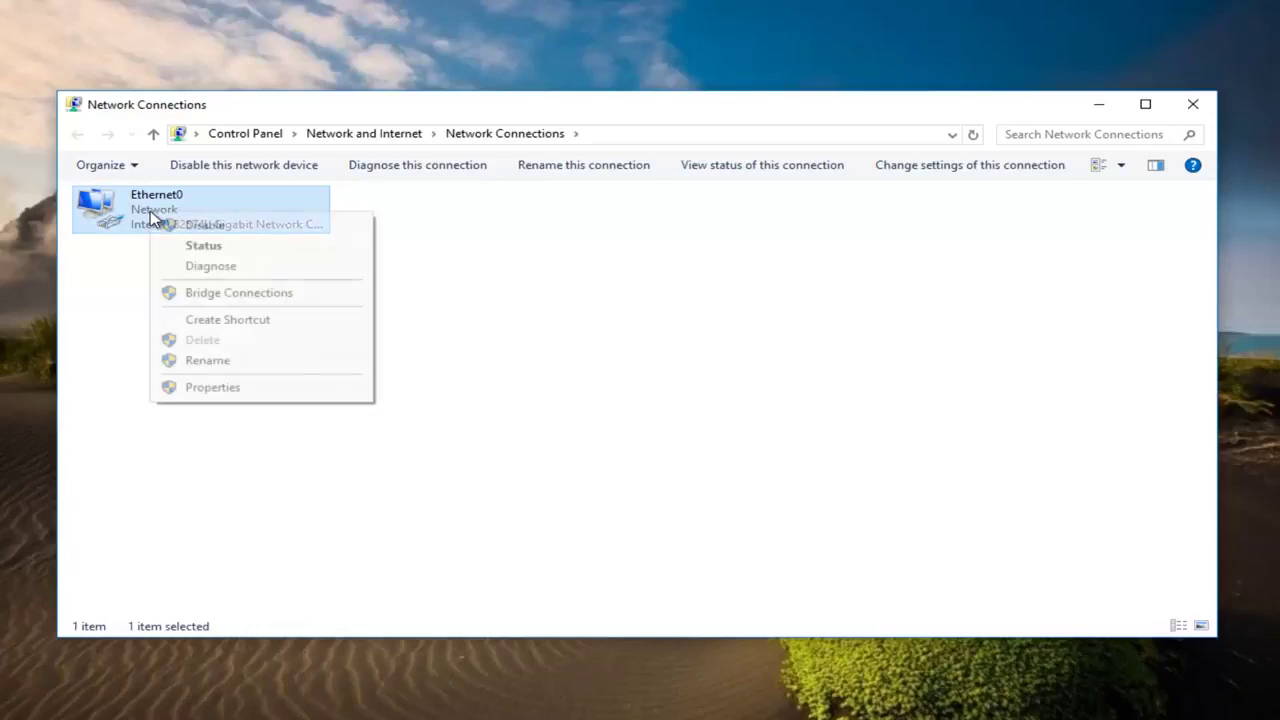
pyautogui.click(212, 228)
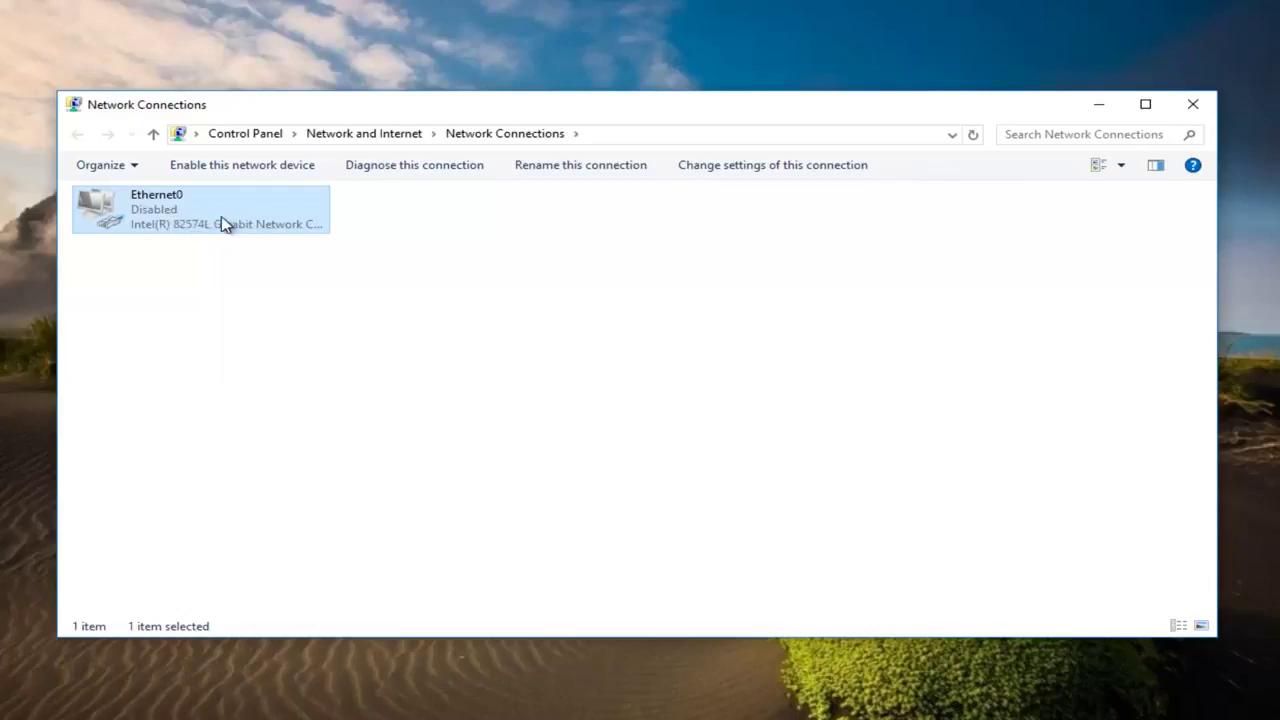
pyautogui.rightClick(223, 219)
pyautogui.click(275, 231)
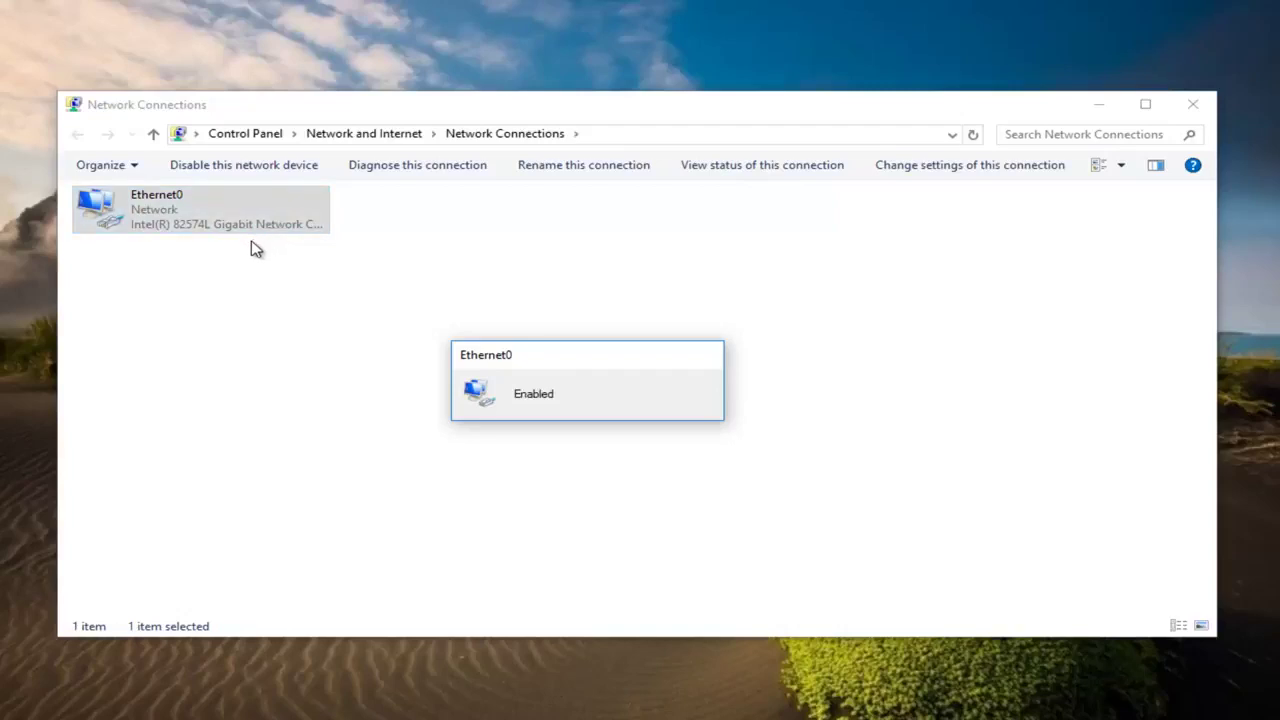
# Diagnose the Ethernet0 connection, close Windows Network Diagnostics when it finishes, and deselect the adapter
pyautogui.rightClick(199, 212)
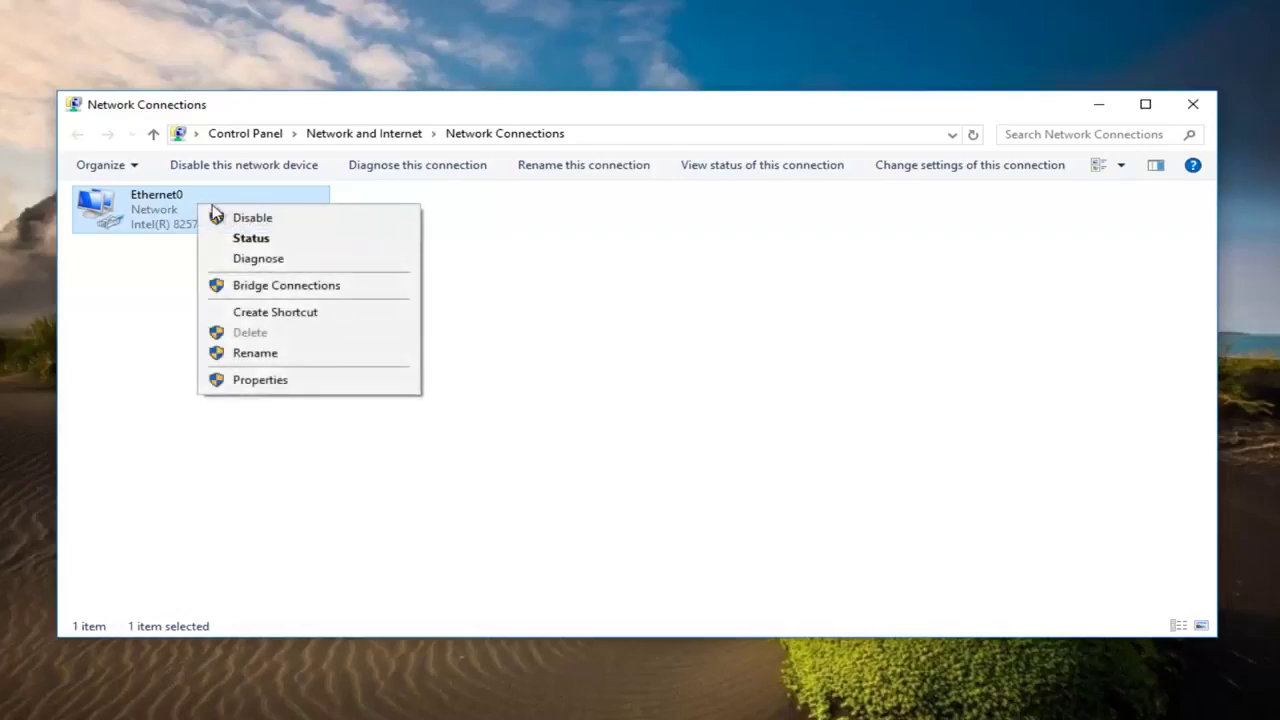
pyautogui.click(252, 260)
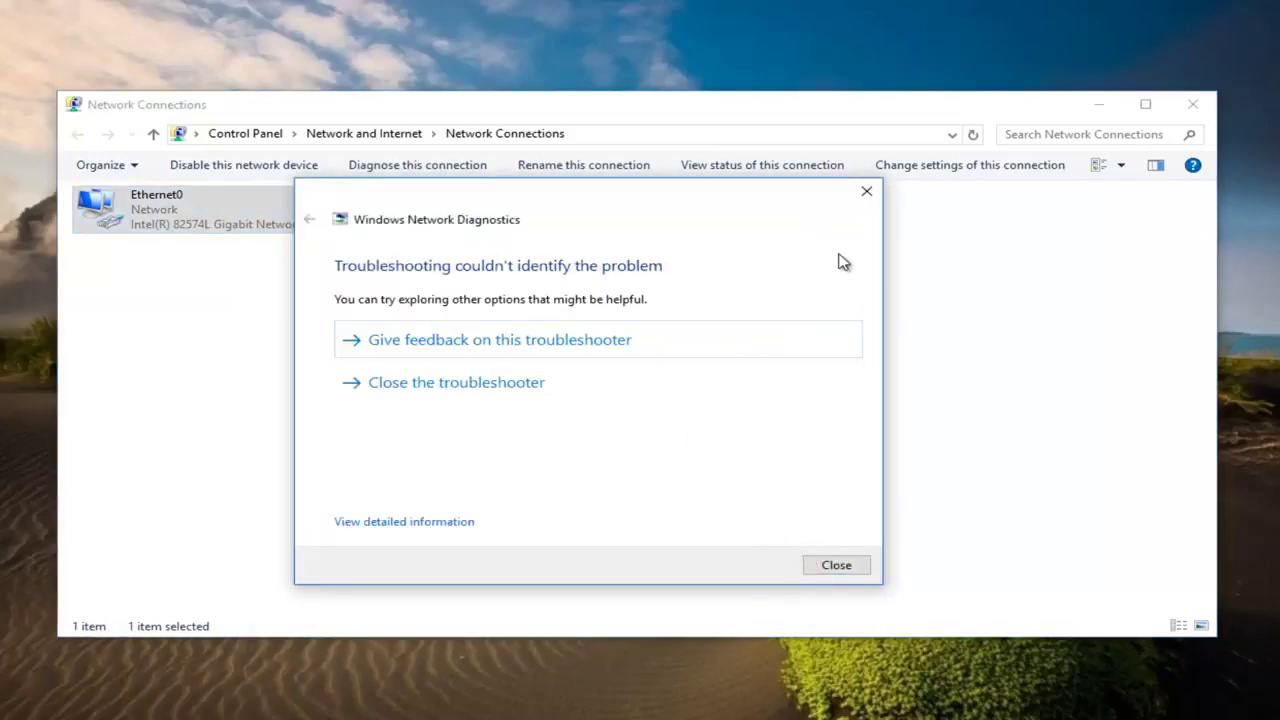
pyautogui.click(868, 200)
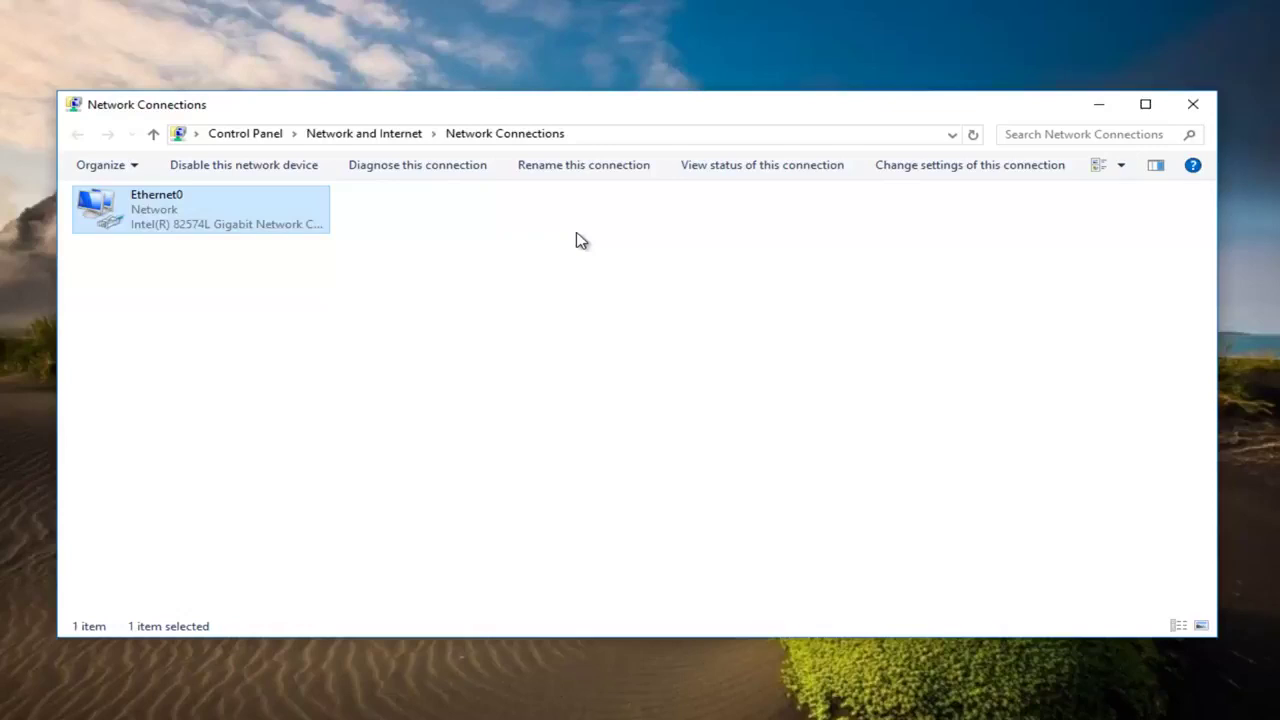
pyautogui.click(527, 329)
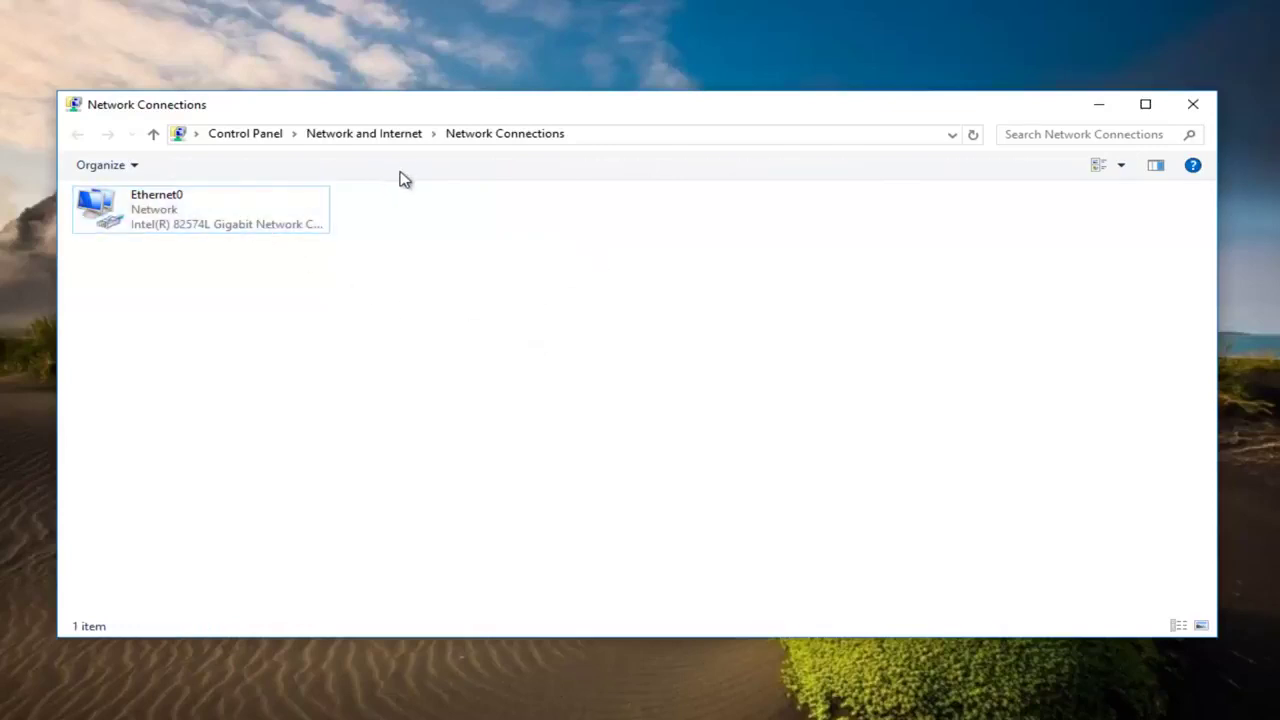